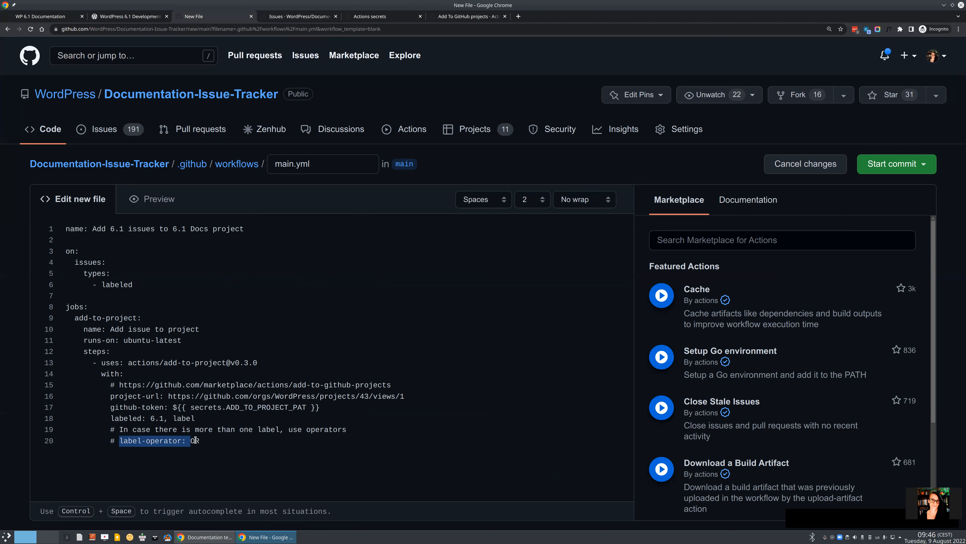
Return the caret to the end of line 20 of the main.yml workflow YAML.
{"action": "left_click", "coordinate": [203, 441]}
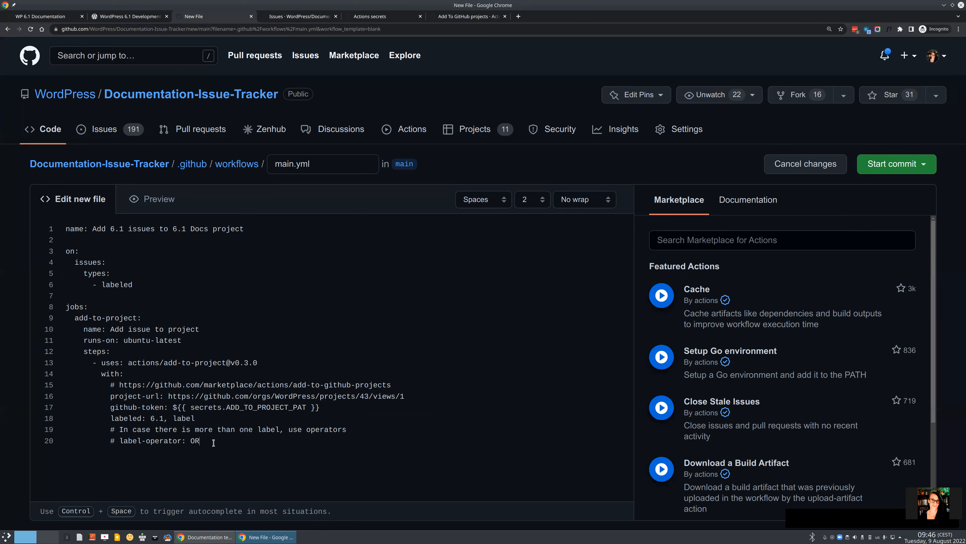
Delete the extra label after 6.1 on line 18 so only the 6.1 label triggers.
{"action": "left_click", "coordinate": [194, 440], "text": "shift"}
{"action": "left_click_drag", "start_coordinate": [194, 441], "coordinate": [193, 440]}
{"action": "left_click", "coordinate": [214, 441]}
{"action": "key", "text": "BackSpace"}
{"action": "key", "text": "BackSpace"}
{"action": "key", "text": "BackSpace"}
{"action": "key", "text": "BackSpace"}
{"action": "key", "text": "BackSpace"}
Replace the project-url with the WP 6.1 Documentation board URL, projects/45/views/1.
{"action": "key", "text": "ctrl+1"}
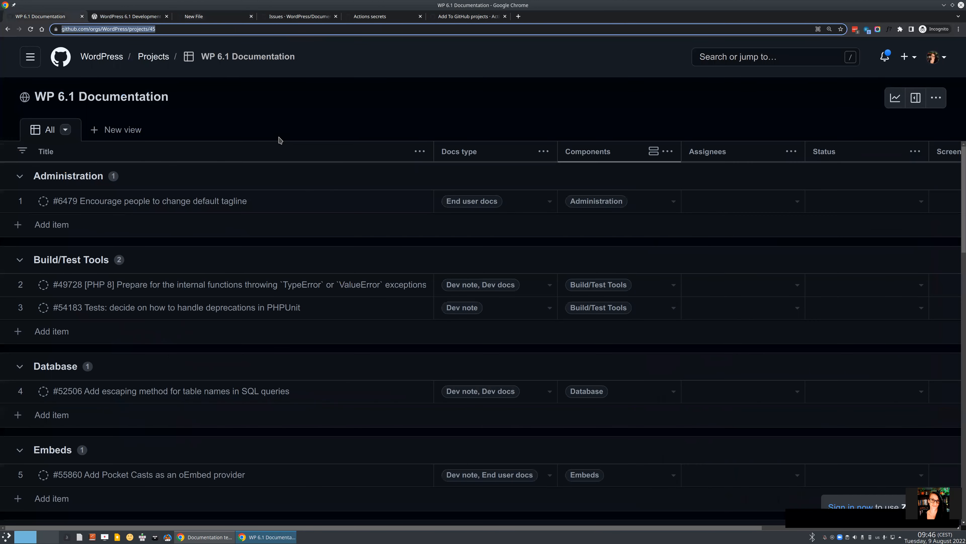
{"action": "left_click", "coordinate": [209, 18]}
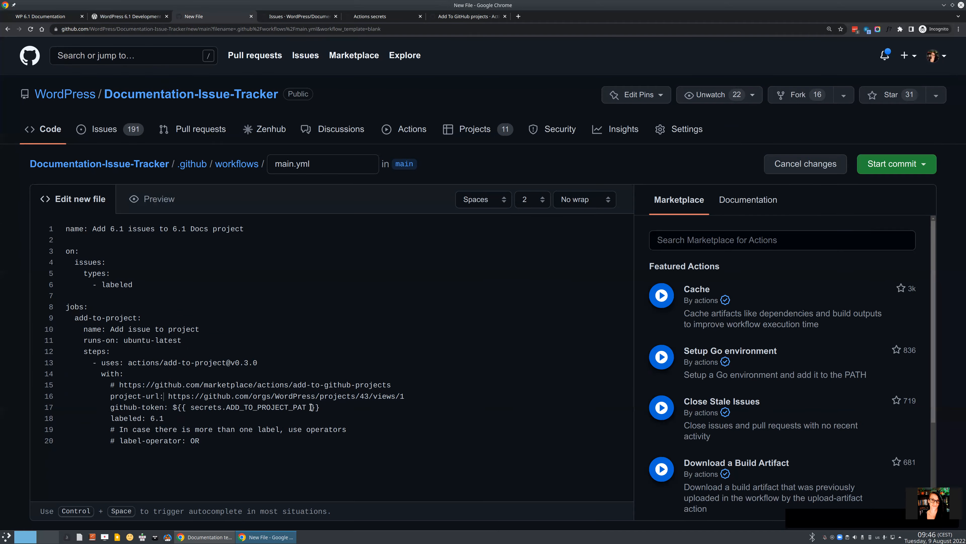
{"action": "left_click_drag", "start_coordinate": [169, 394], "coordinate": [412, 408]}
{"action": "type", "text": "https://github.com/orgs/WordPress/projects/45/views/1"}
Rename the file to add-to-6-1-project.yml and propose it from a new branch as pull request #398.
{"action": "double_click", "coordinate": [294, 164]}
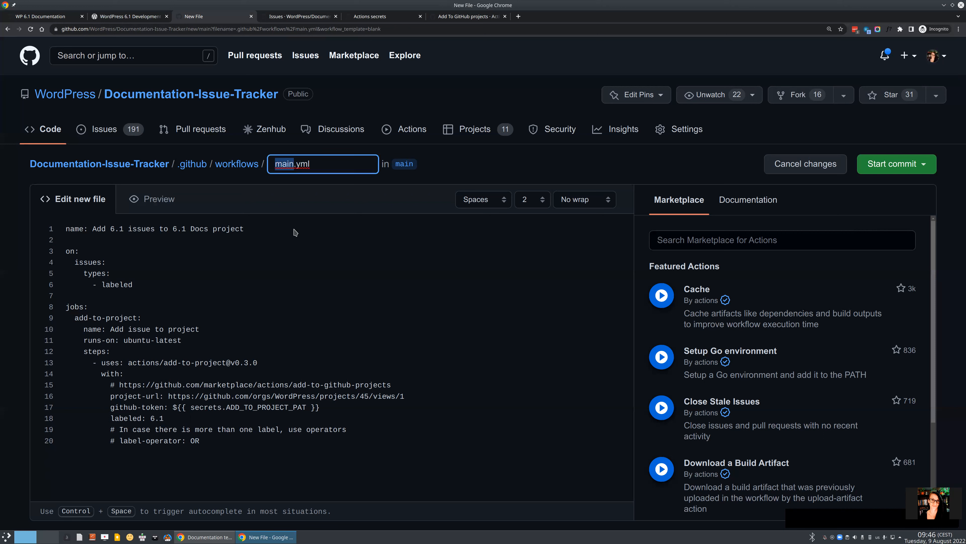
{"action": "type", "text": "add-to-6-1-project"}
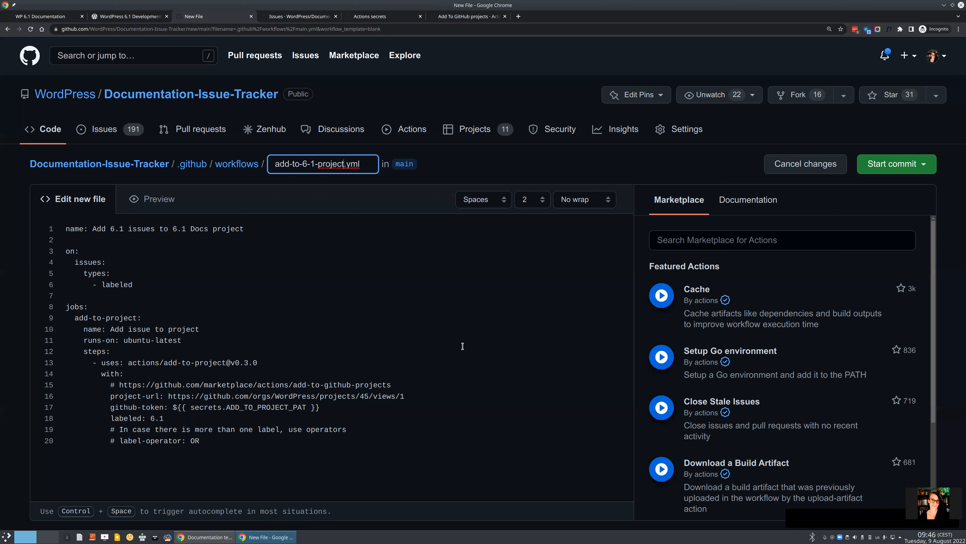
{"action": "left_click", "coordinate": [883, 167]}
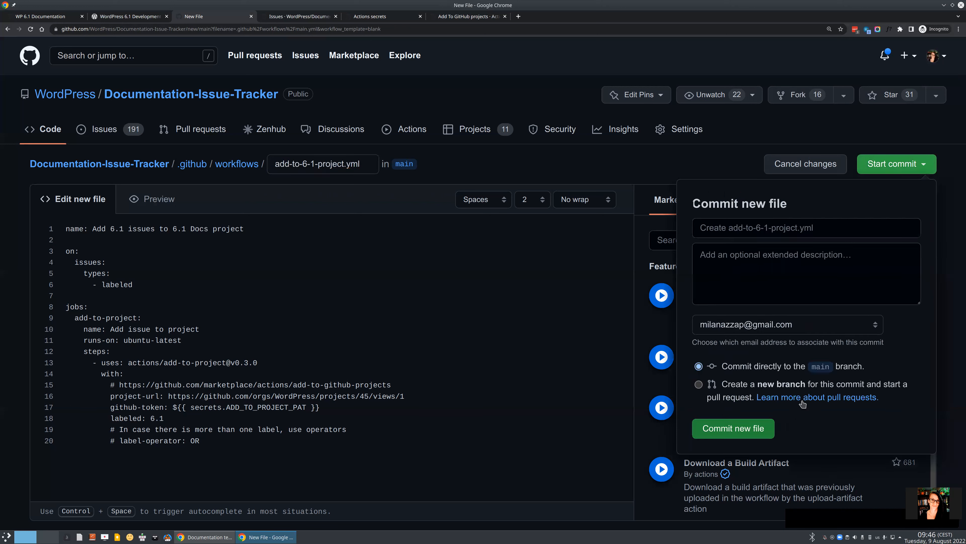
{"action": "left_click", "coordinate": [699, 384]}
{"action": "left_click", "coordinate": [771, 451]}
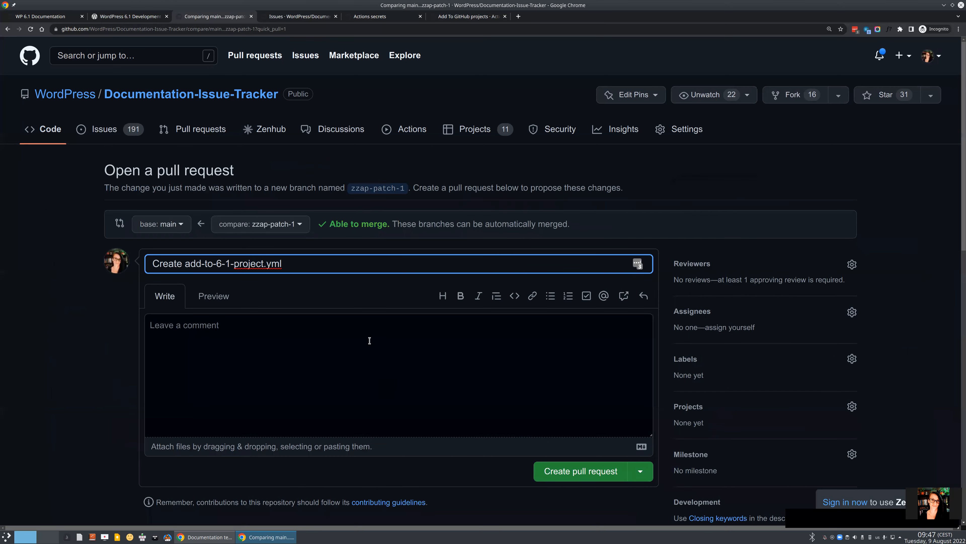
{"action": "scroll", "coordinate": [562, 354], "scroll_direction": "down", "scroll_amount": 3}
{"action": "left_click", "coordinate": [592, 455]}
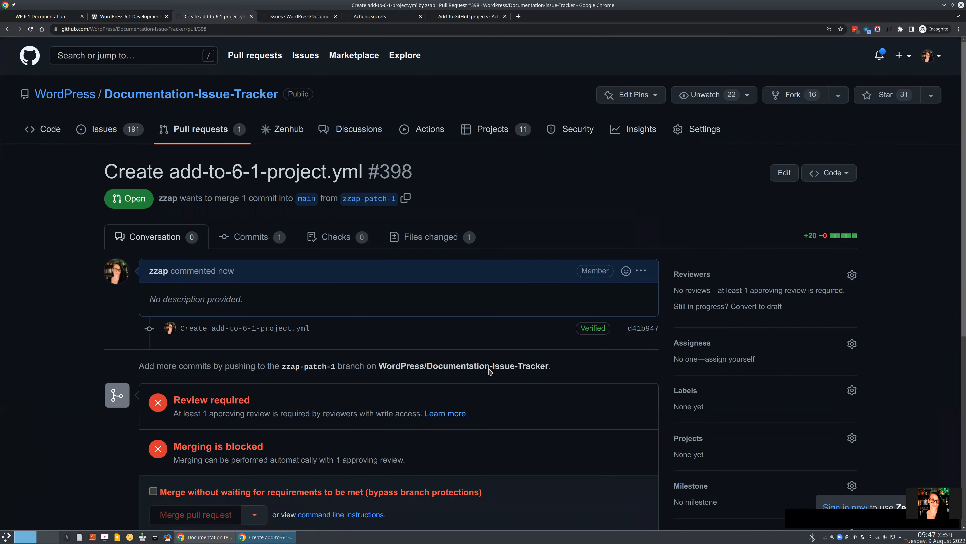
Merge pull request #398 into main as commit 7809c22, bypassing the branch protection requirements.
{"action": "scroll", "coordinate": [252, 382], "scroll_direction": "down", "scroll_amount": 4}
{"action": "left_click", "coordinate": [296, 342]}
{"action": "left_click", "coordinate": [201, 369]}
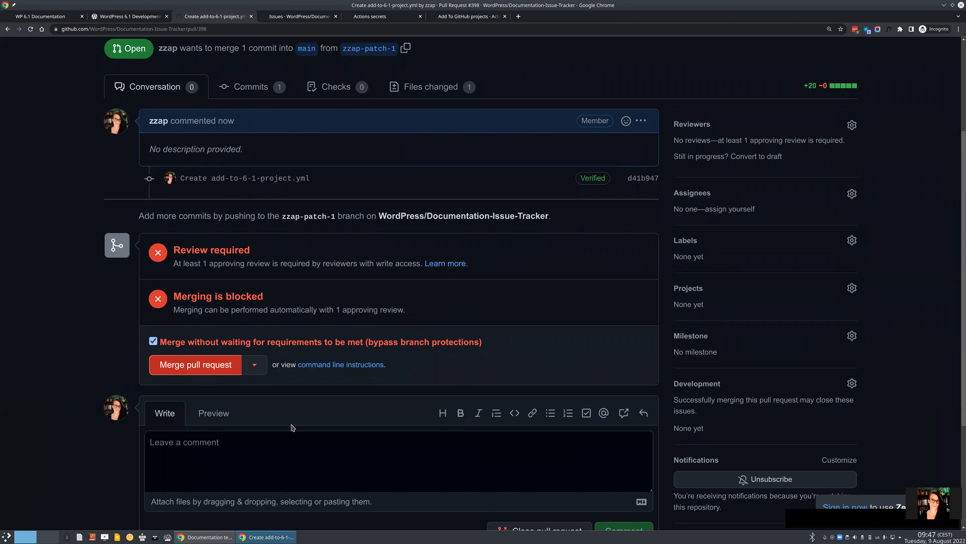
{"action": "left_click", "coordinate": [184, 366]}
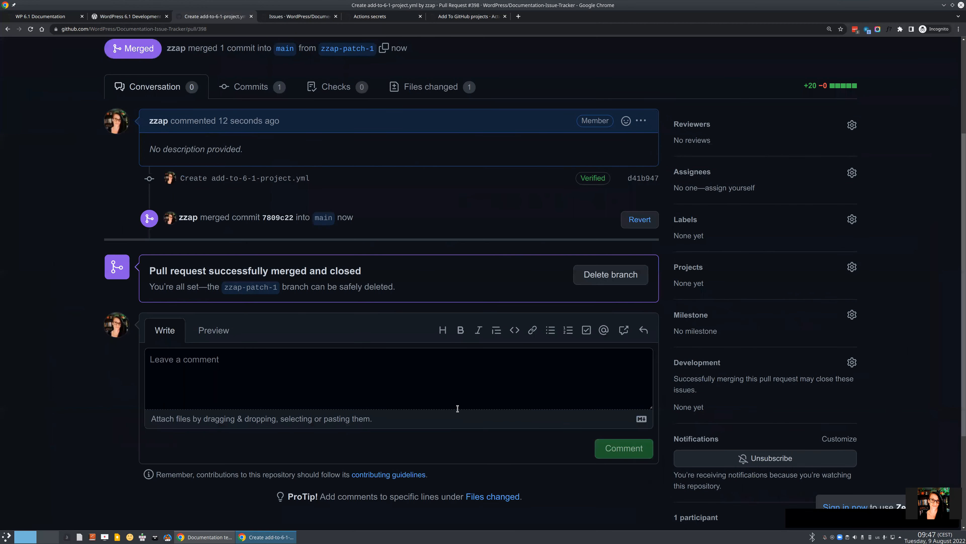
{"action": "scroll", "coordinate": [458, 408], "scroll_direction": "up", "scroll_amount": 3}
{"action": "scroll", "coordinate": [457, 408], "scroll_direction": "up", "scroll_amount": 1}
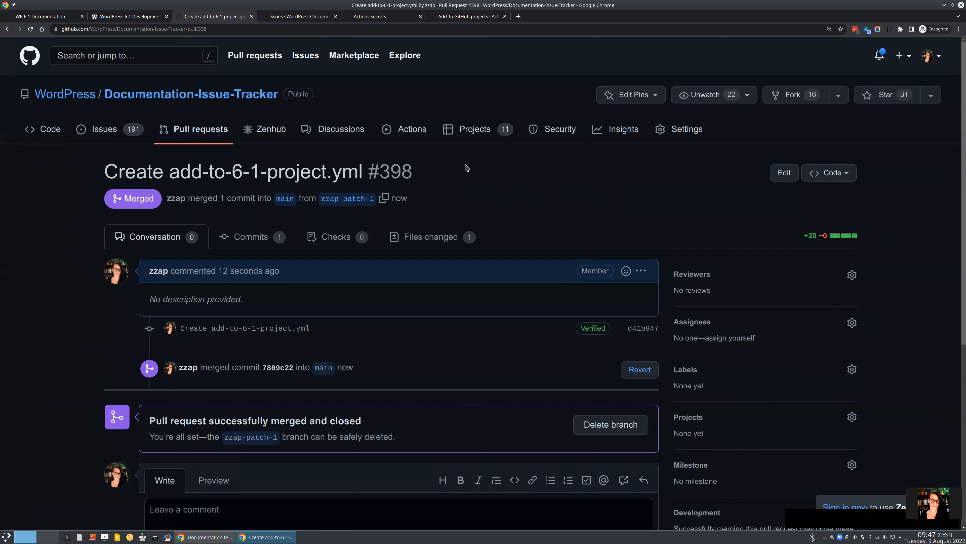
Confirm add-to-6-1-project.yml sits in main's .github/workflows folder, then view the 191 open issues.
{"action": "left_click", "coordinate": [56, 131]}
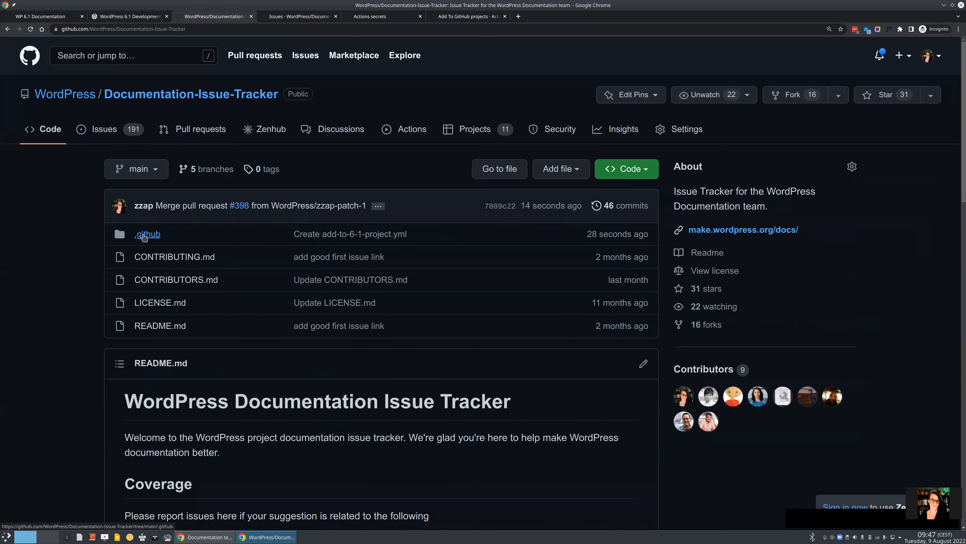
{"action": "left_click", "coordinate": [143, 235]}
{"action": "left_click", "coordinate": [157, 280]}
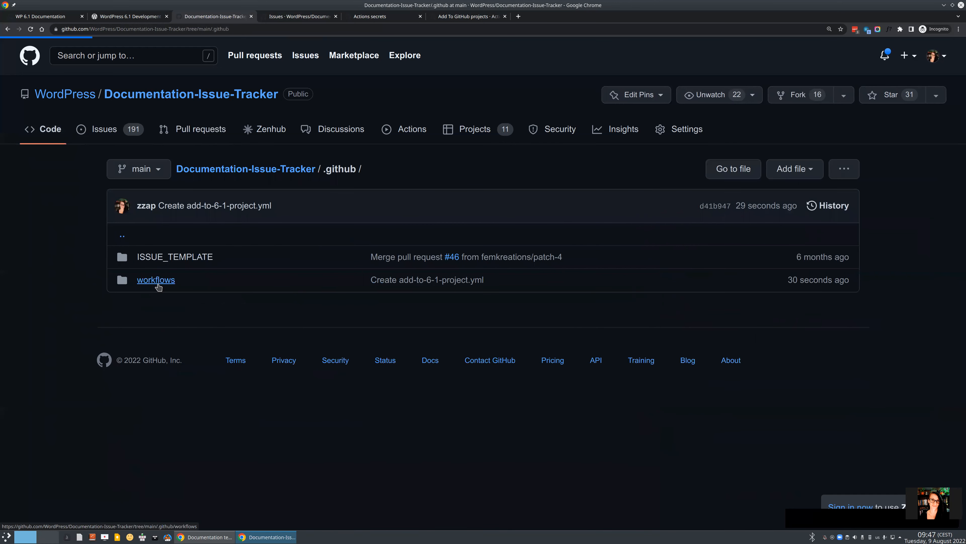
{"action": "left_click", "coordinate": [104, 129]}
{"action": "scroll", "coordinate": [354, 373], "scroll_direction": "down", "scroll_amount": 3}
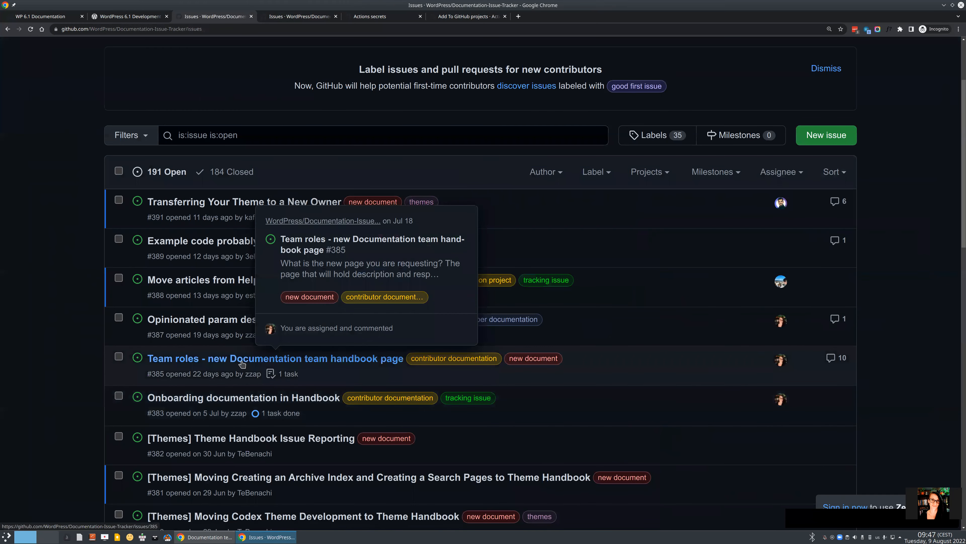
Add the 6.1 label to issue #385 and open the repository's workflow runs in a new tab.
{"action": "left_click", "coordinate": [242, 363]}
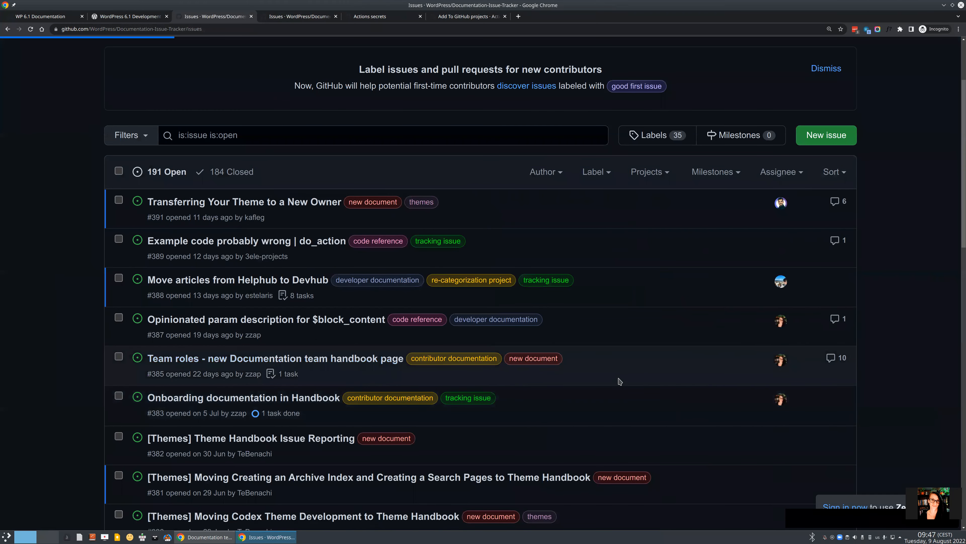
{"action": "scroll", "coordinate": [647, 379], "scroll_direction": "down", "scroll_amount": 5}
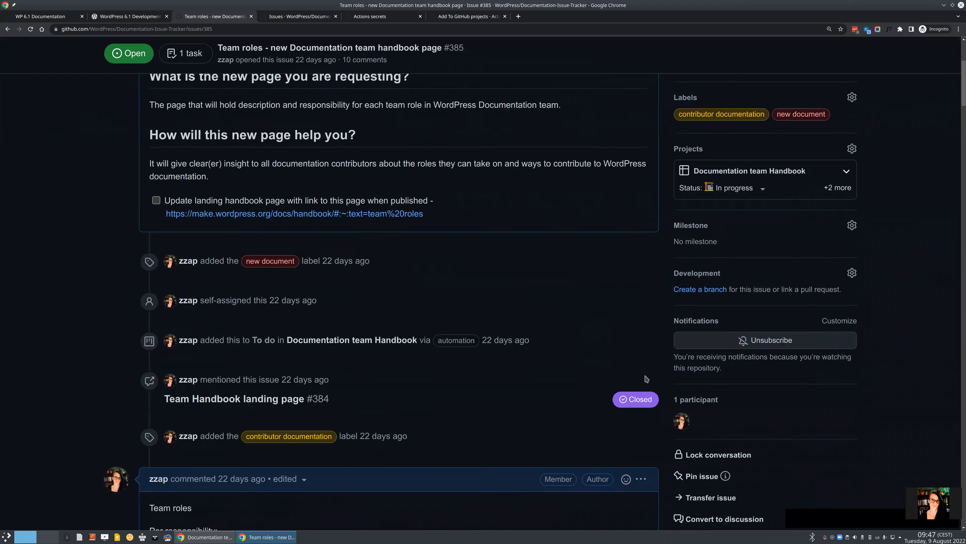
{"action": "scroll", "coordinate": [645, 378], "scroll_direction": "up", "scroll_amount": 2}
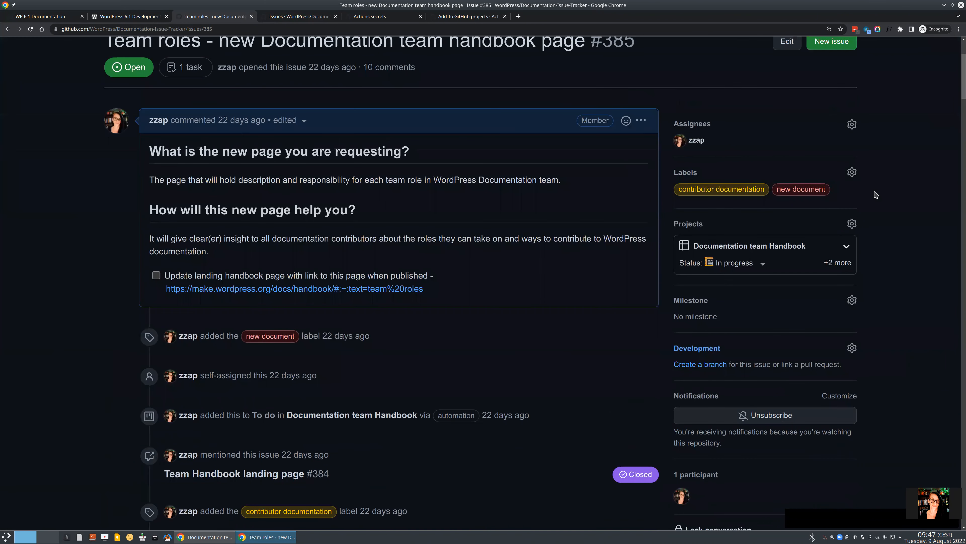
{"action": "left_click", "coordinate": [852, 173]}
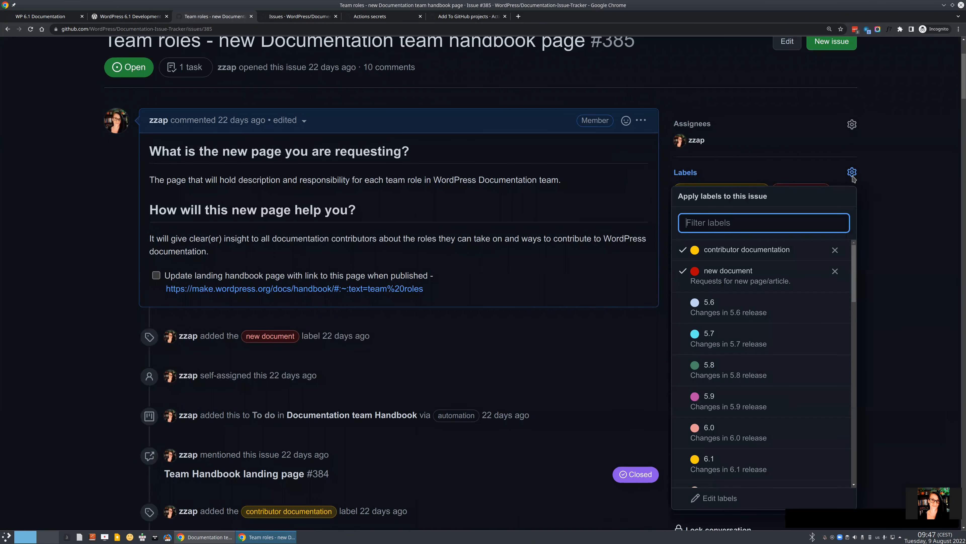
{"action": "left_click", "coordinate": [774, 473]}
{"action": "left_click", "coordinate": [462, 332]}
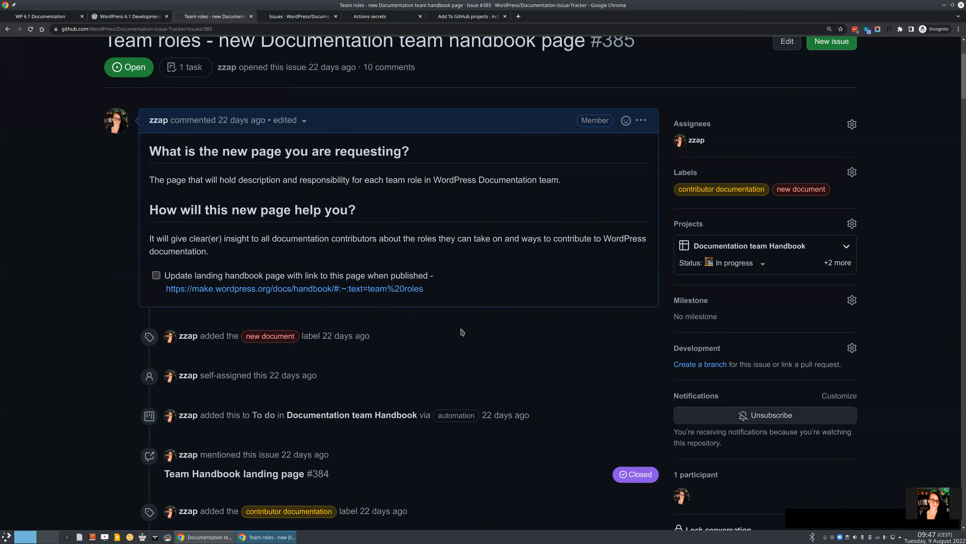
{"action": "scroll", "coordinate": [398, 190], "scroll_direction": "up", "scroll_amount": 3}
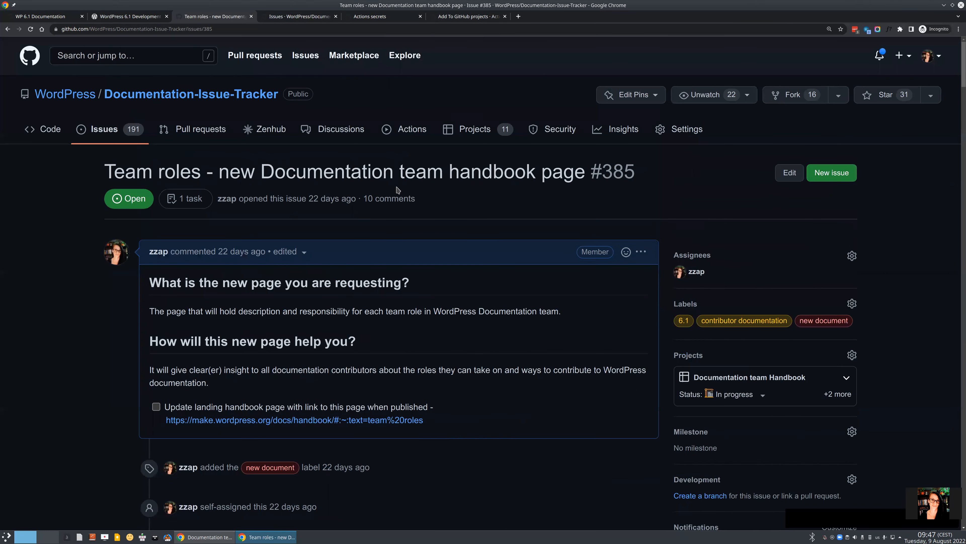
{"action": "middle_click", "coordinate": [405, 129]}
Check the queued Add 6.1 issues runs for #385, then return to the WP 6.1 Documentation board.
{"action": "left_click", "coordinate": [378, 19]}
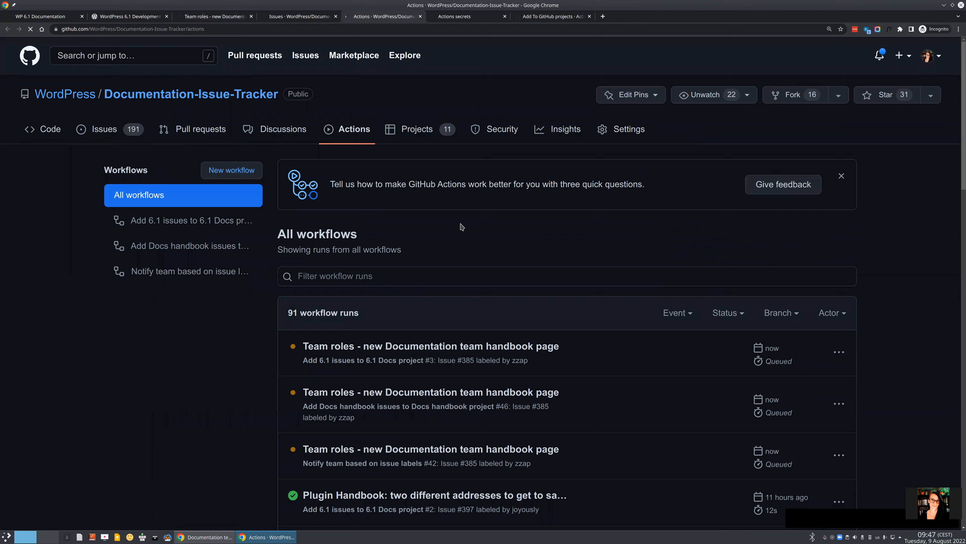
{"action": "scroll", "coordinate": [540, 360], "scroll_direction": "down", "scroll_amount": 2}
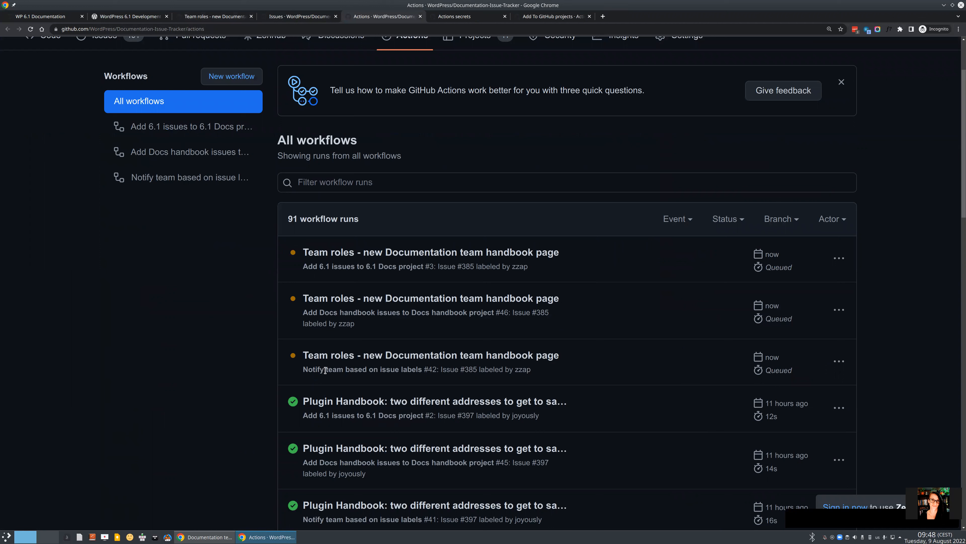
{"action": "left_click_drag", "start_coordinate": [302, 369], "coordinate": [383, 370]}
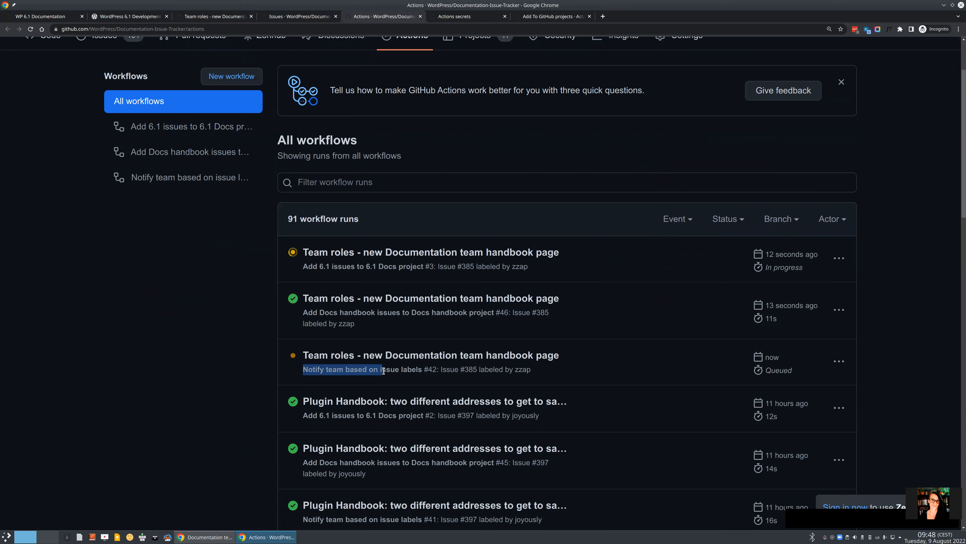
{"action": "left_click", "coordinate": [40, 16]}
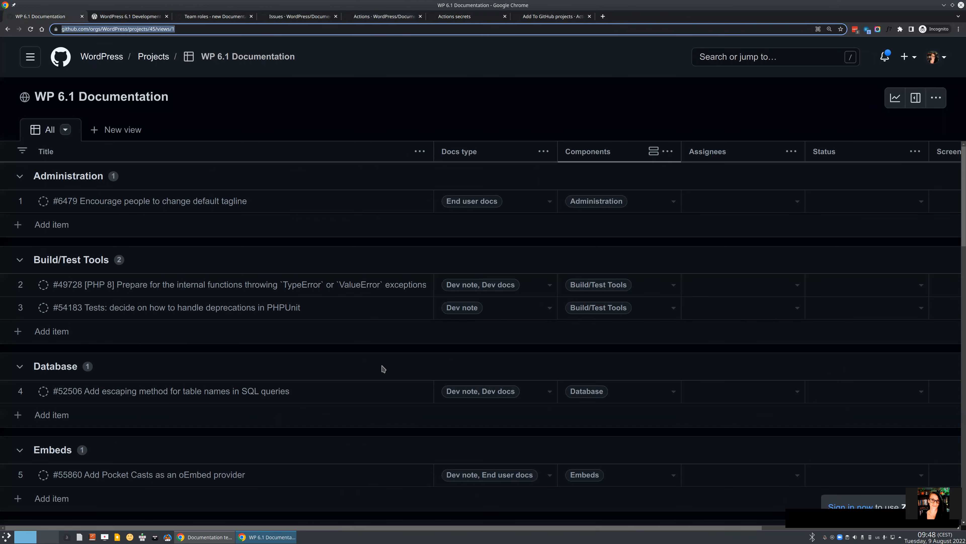
Locate the Team roles item in row 22 under No Components, then return to issue #385.
{"action": "scroll", "coordinate": [383, 368], "scroll_direction": "down", "scroll_amount": 4}
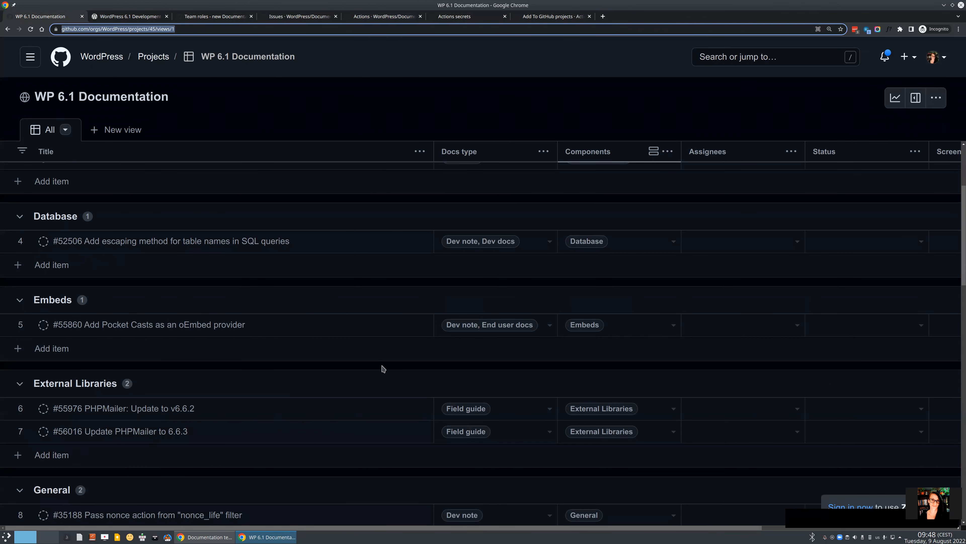
{"action": "scroll", "coordinate": [383, 368], "scroll_direction": "down", "scroll_amount": 15}
{"action": "scroll", "coordinate": [383, 369], "scroll_direction": "down", "scroll_amount": 8}
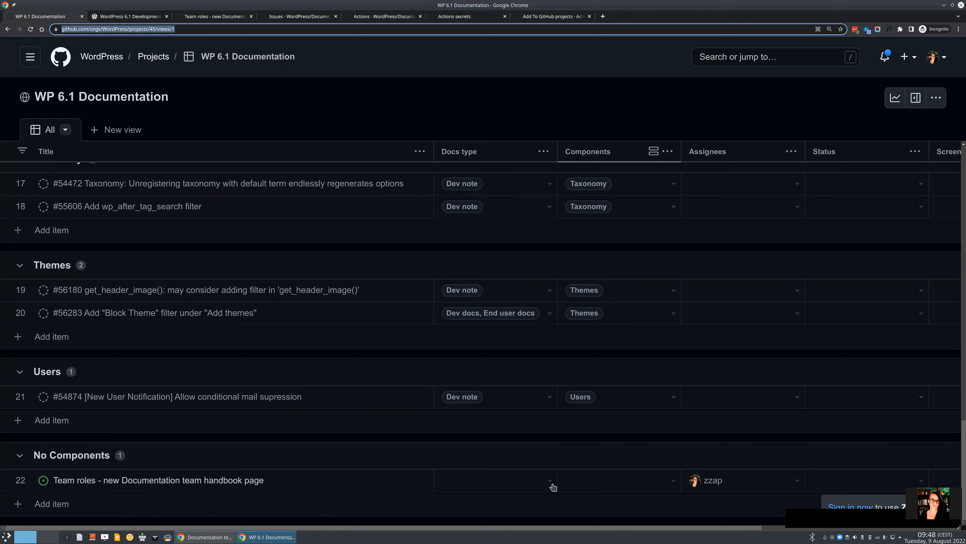
{"action": "left_click", "coordinate": [265, 480]}
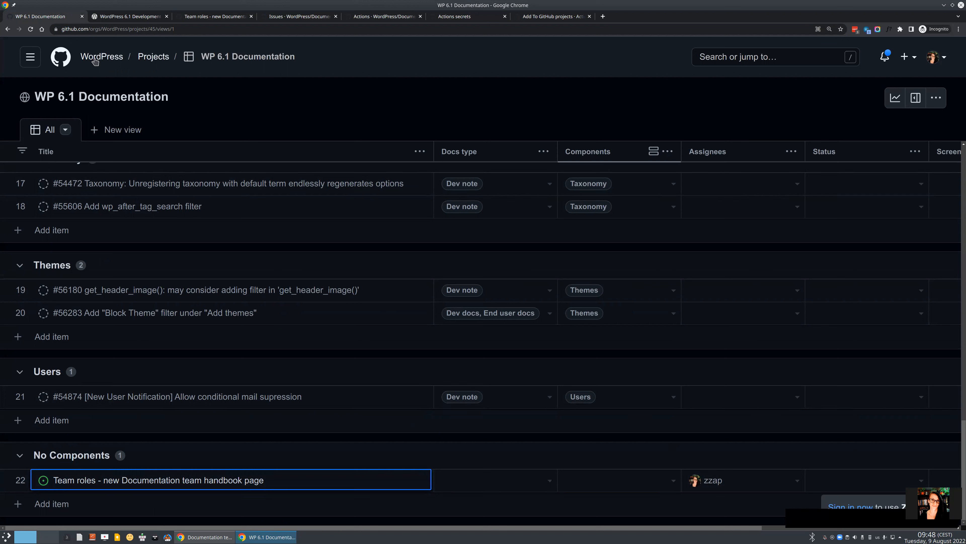
{"action": "left_click", "coordinate": [797, 313]}
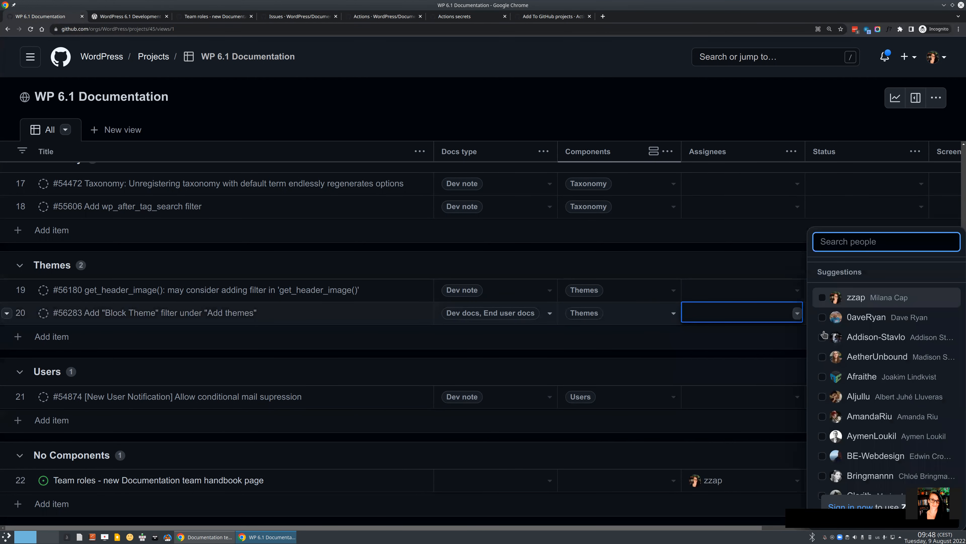
{"action": "left_click", "coordinate": [746, 357]}
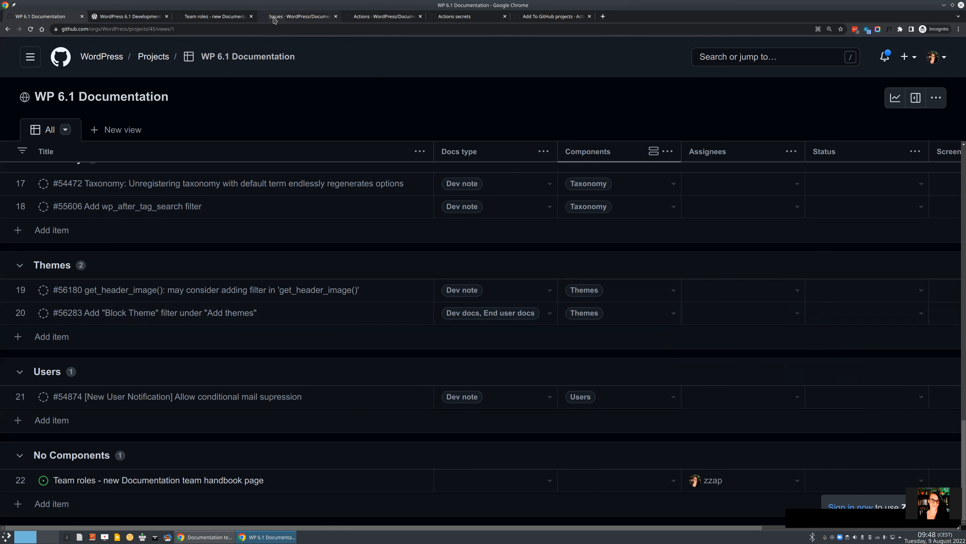
{"action": "left_click", "coordinate": [227, 15]}
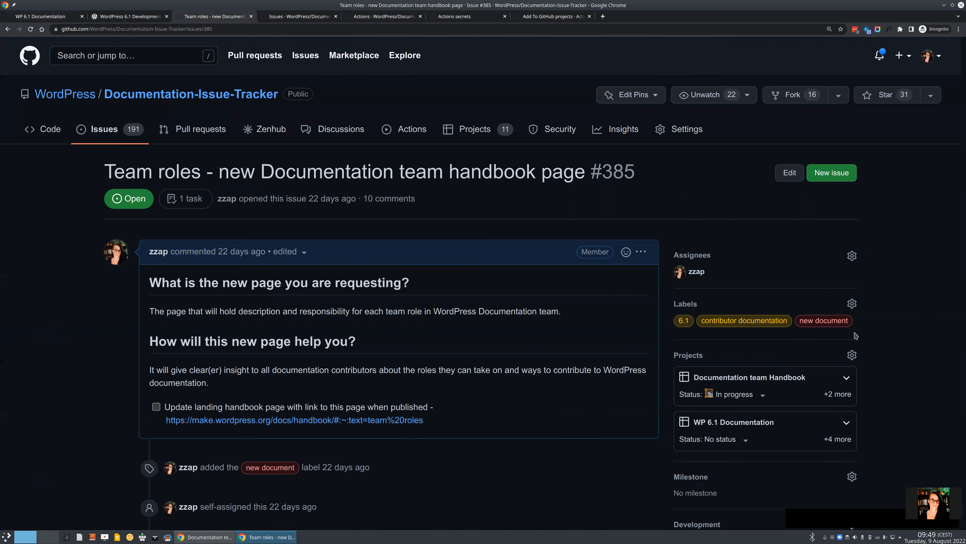
Remove the 6.1 label from issue #385.
{"action": "left_click", "coordinate": [852, 304]}
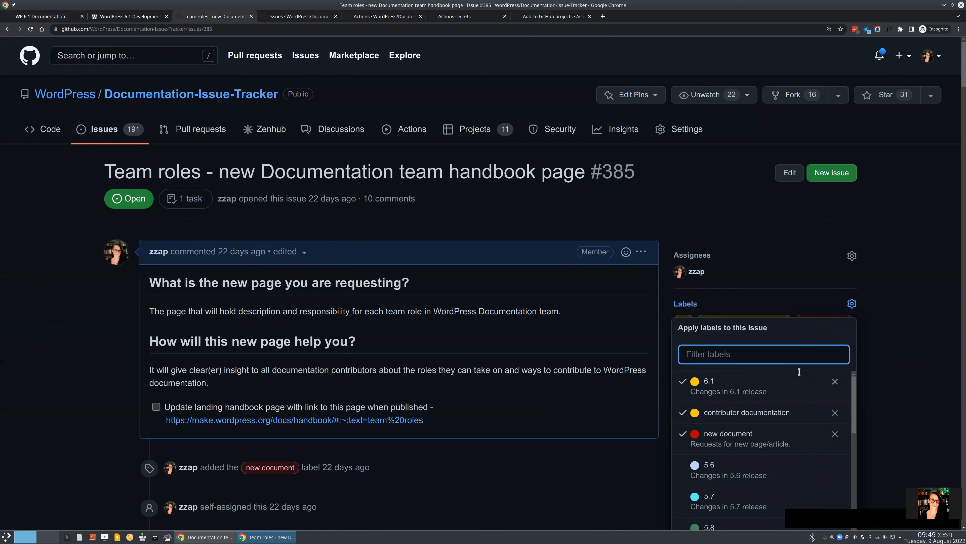
{"action": "left_click", "coordinate": [835, 381]}
{"action": "left_click", "coordinate": [907, 384]}
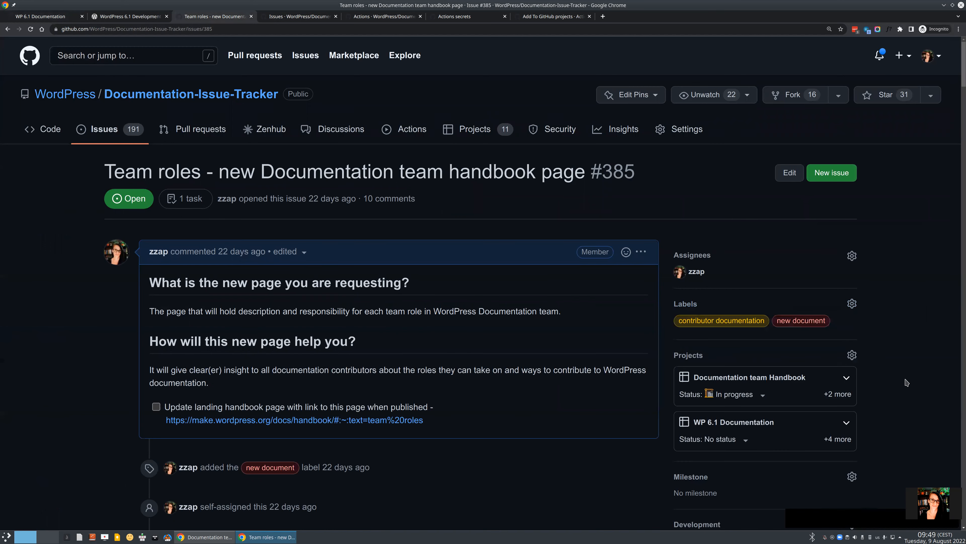
Delete the Team roles item from the WP 6.1 Documentation project board.
{"action": "left_click", "coordinate": [39, 16]}
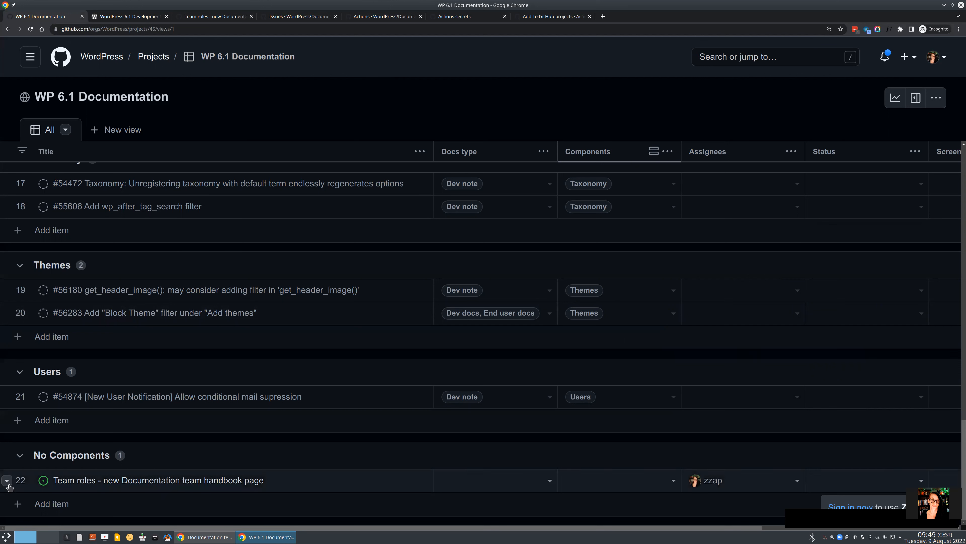
{"action": "left_click", "coordinate": [7, 480]}
{"action": "left_click", "coordinate": [22, 458]}
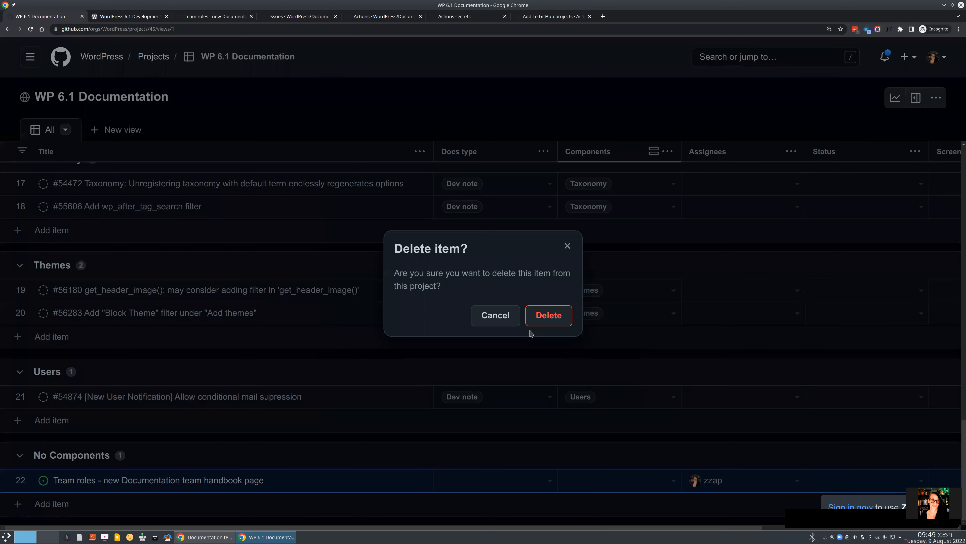
{"action": "left_click", "coordinate": [537, 320]}
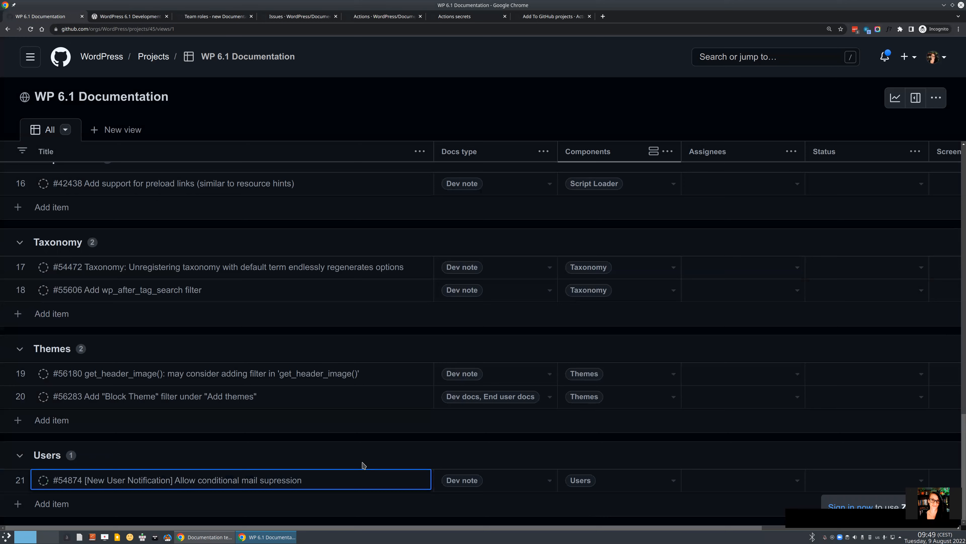
{"action": "scroll", "coordinate": [362, 464], "scroll_direction": "up", "scroll_amount": 3}
{"action": "scroll", "coordinate": [362, 464], "scroll_direction": "up", "scroll_amount": 6}
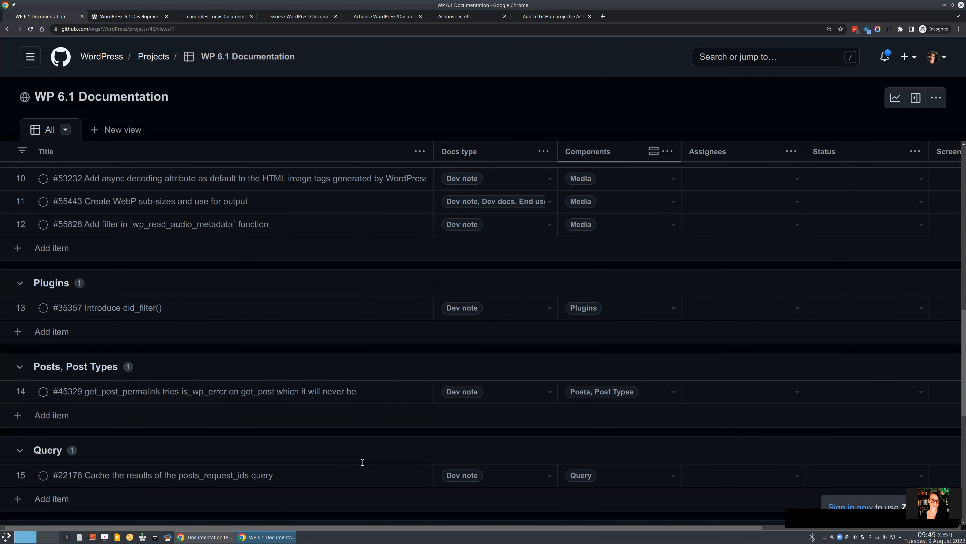
{"action": "scroll", "coordinate": [362, 463], "scroll_direction": "up", "scroll_amount": 2}
{"action": "scroll", "coordinate": [362, 464], "scroll_direction": "up", "scroll_amount": 1}
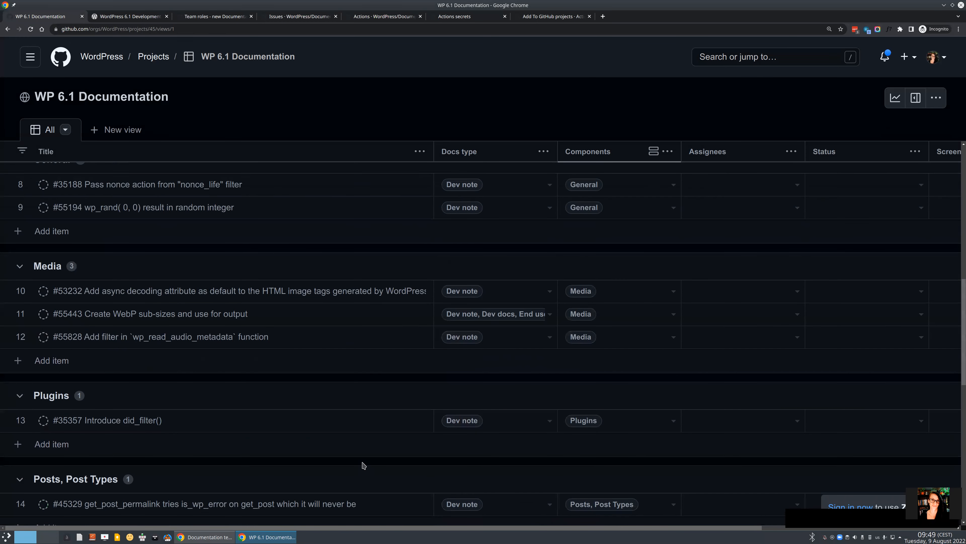
{"action": "scroll", "coordinate": [362, 464], "scroll_direction": "up", "scroll_amount": 3}
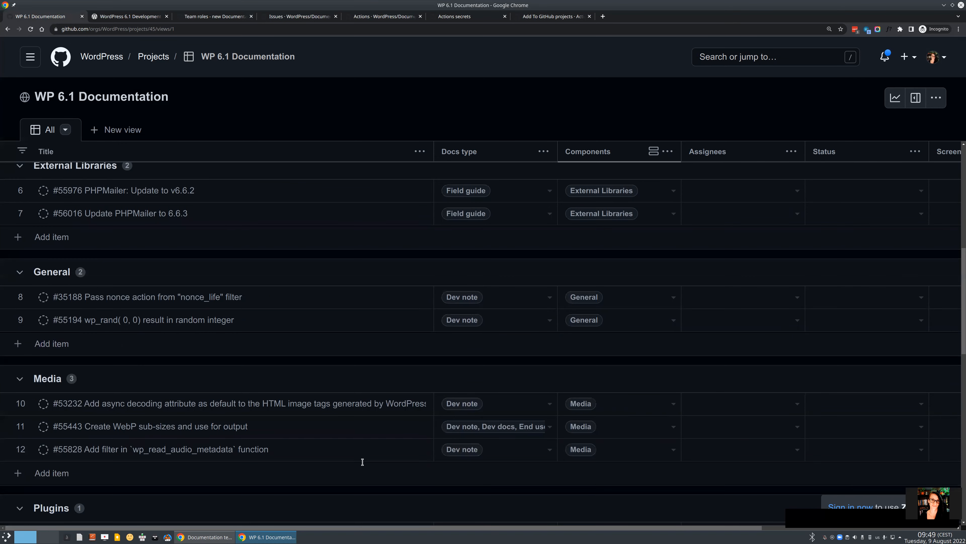
{"action": "scroll", "coordinate": [363, 462], "scroll_direction": "up", "scroll_amount": 7}
{"action": "scroll", "coordinate": [362, 465], "scroll_direction": "up", "scroll_amount": 2}
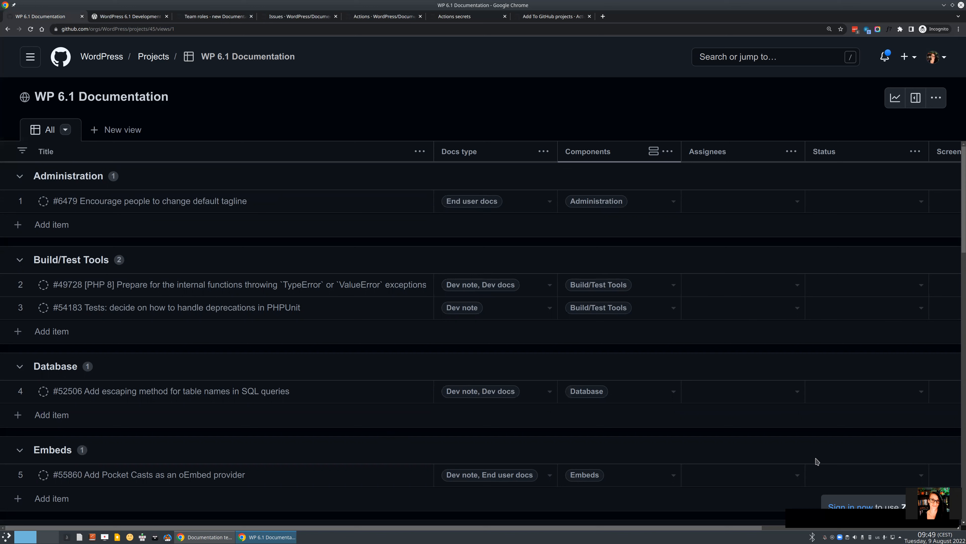
{"action": "left_click", "coordinate": [915, 518]}
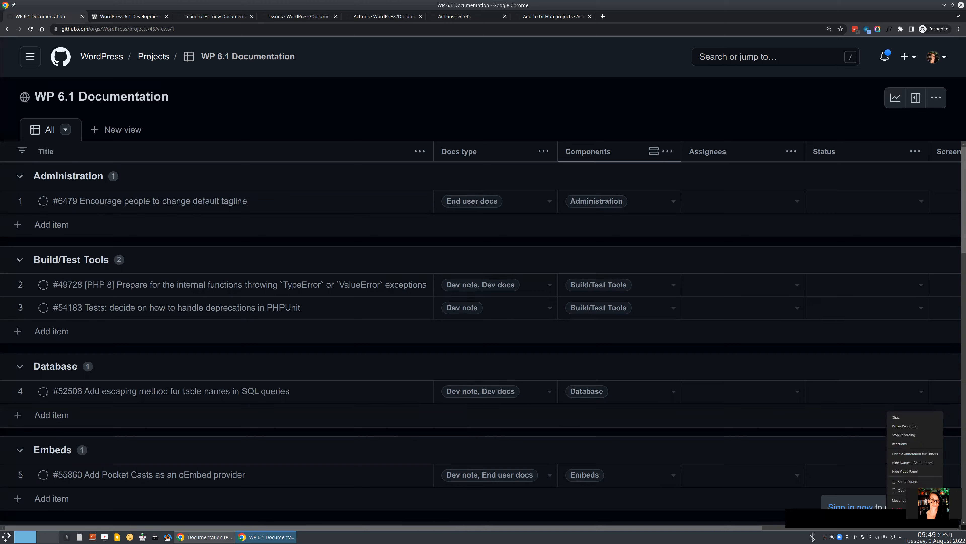